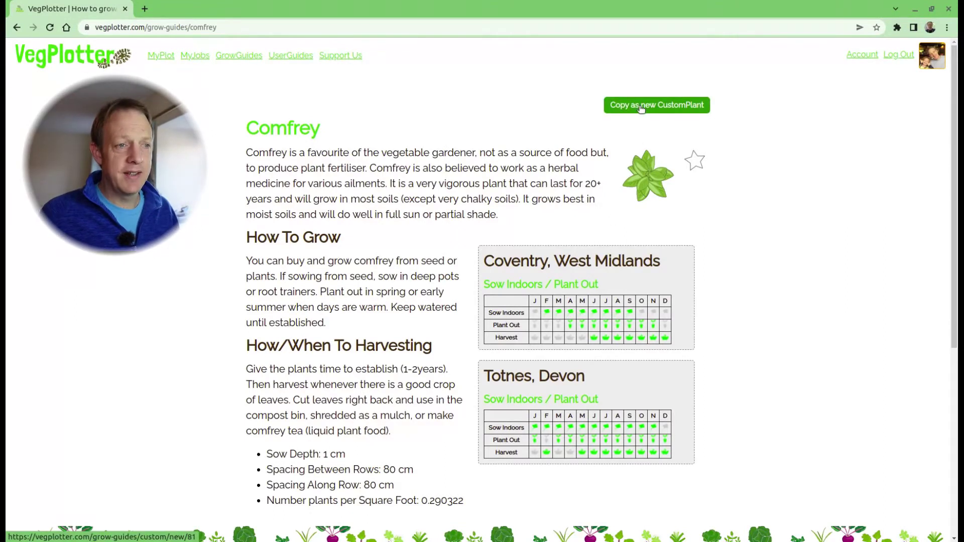
Step: Create a custom plant named Basil as a copy of the Comfrey guide
left_click(661, 106)
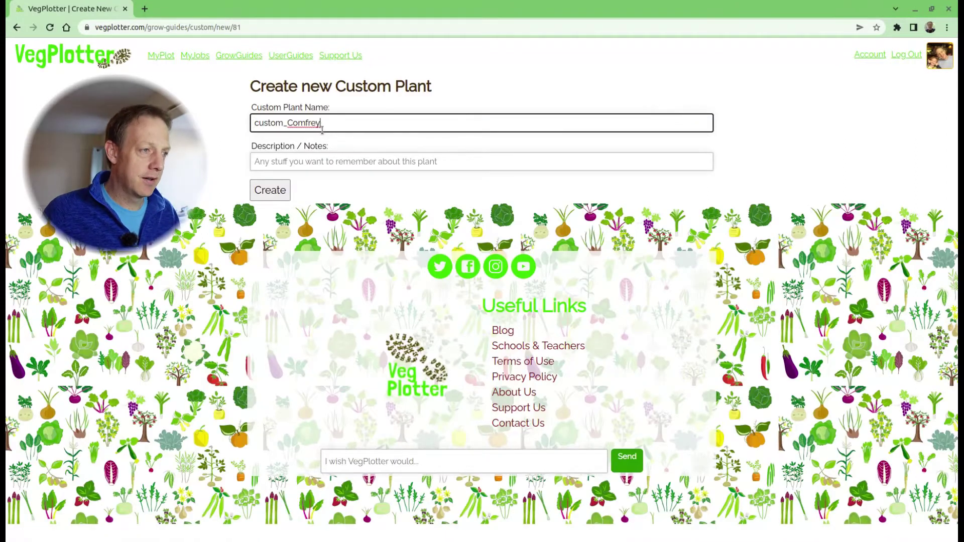
left_click_drag(322, 123, 229, 123)
type("Basil")
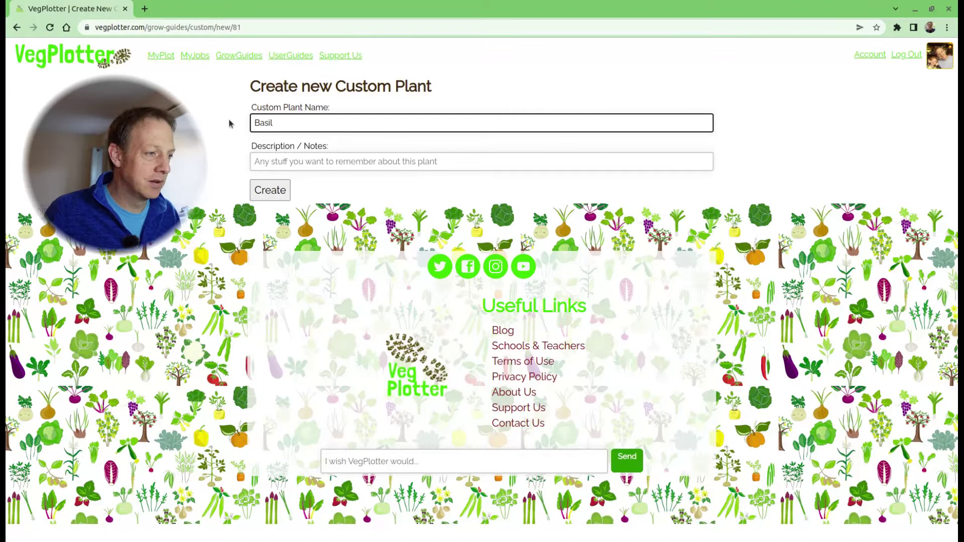
left_click(270, 190)
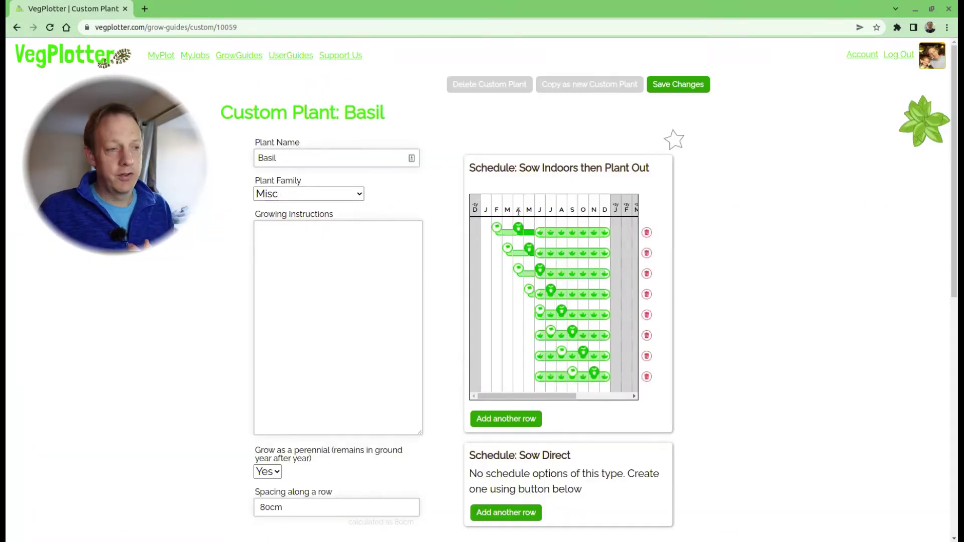
Step: Delete the six extra schedule rows and move the remaining indoor sowing to start in February
left_click(647, 253)
left_click(647, 254)
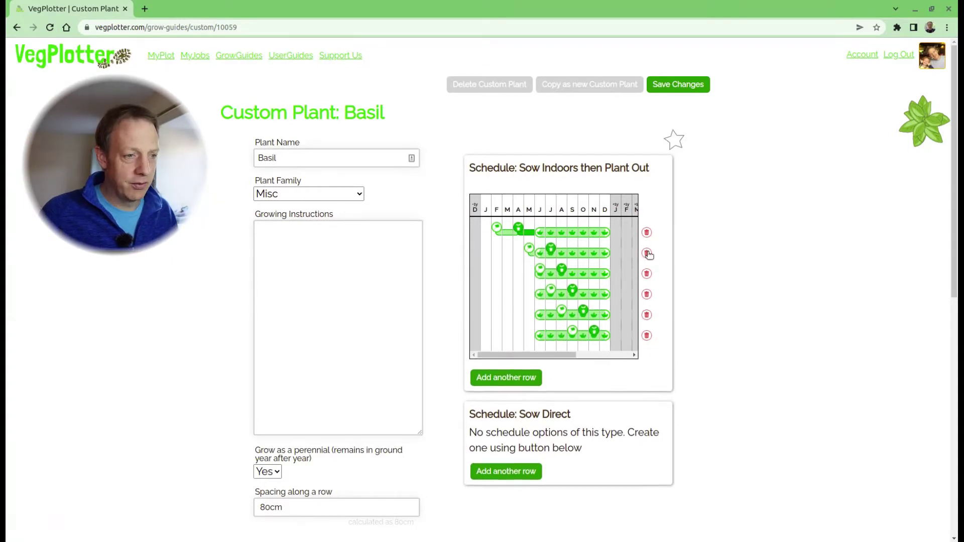
left_click(647, 253)
left_click(648, 254)
left_click(648, 254)
left_click(648, 254)
left_click(648, 254)
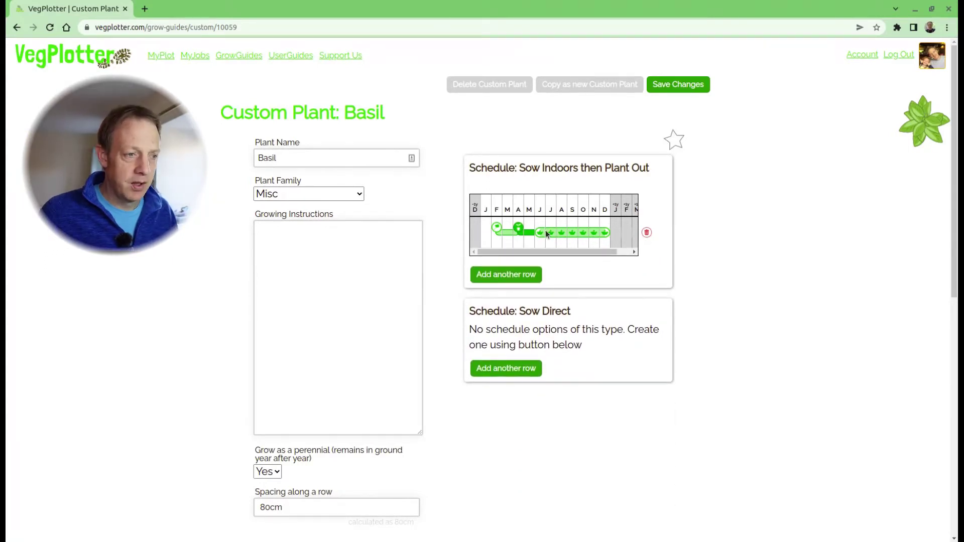
left_click_drag(519, 225, 517, 224)
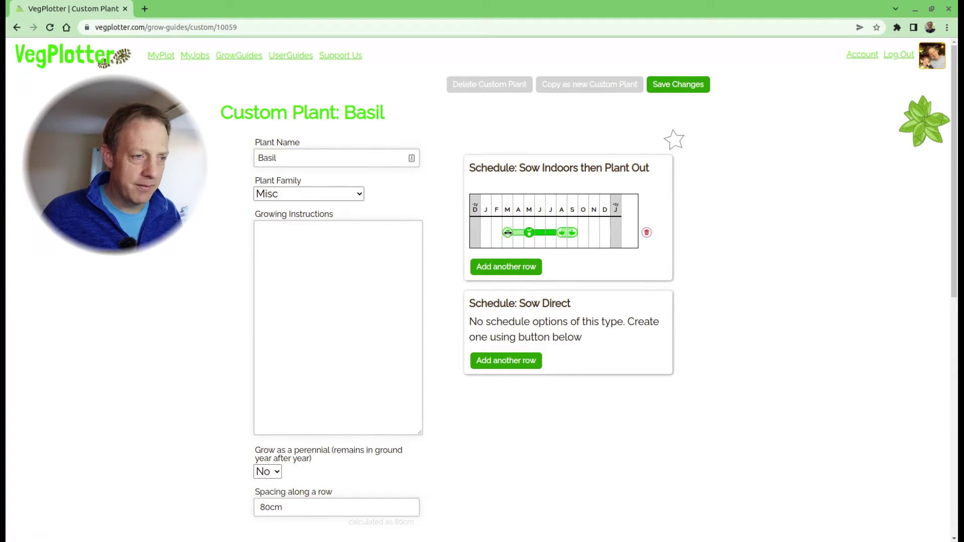
left_click_drag(508, 233, 497, 236)
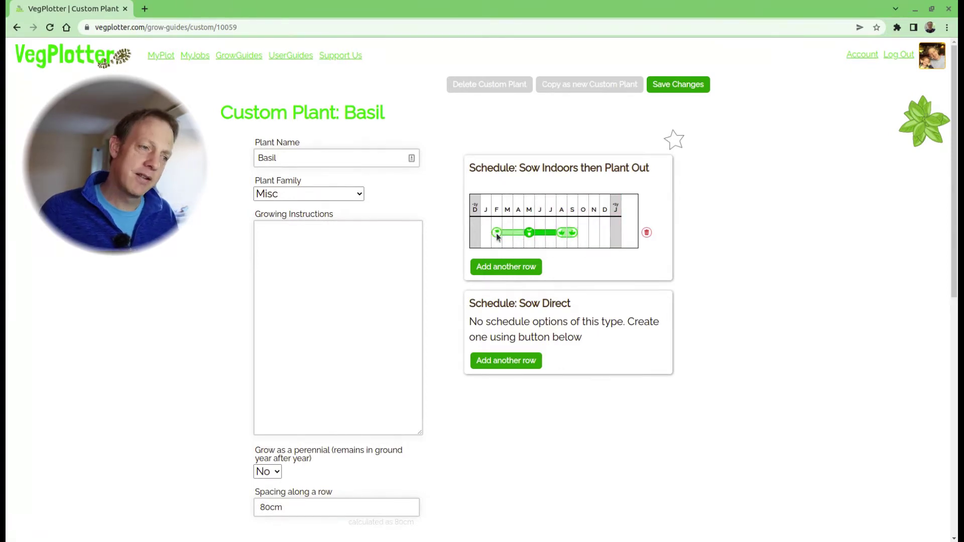
Step: Add a second Basil sow-indoors row, sown in January, planted out around May, harvest ending September
left_click(522, 267)
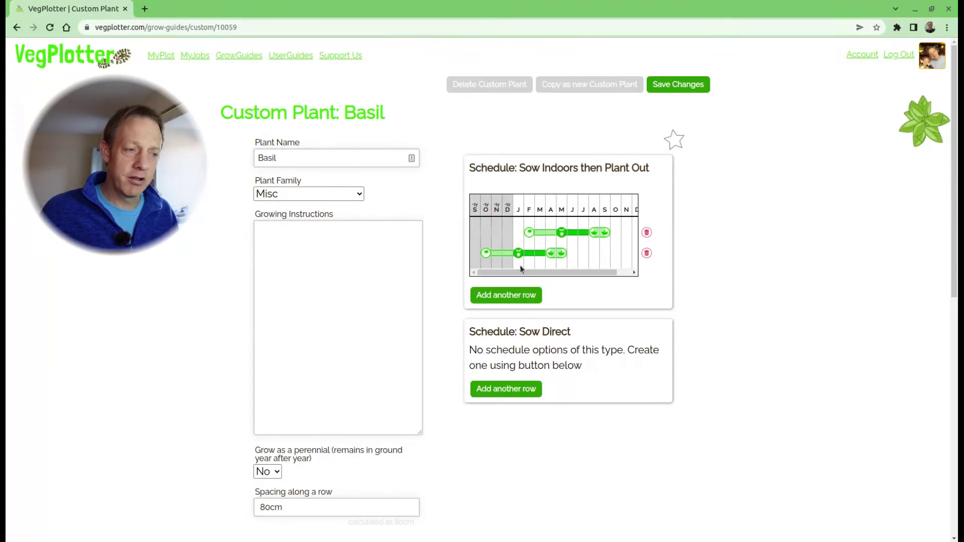
left_click_drag(518, 253, 573, 253)
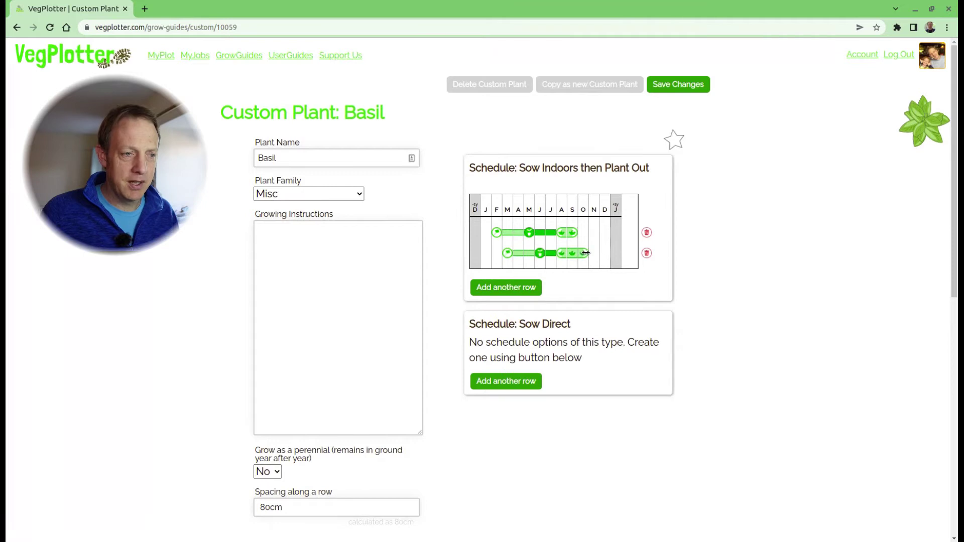
left_click_drag(587, 253, 572, 252)
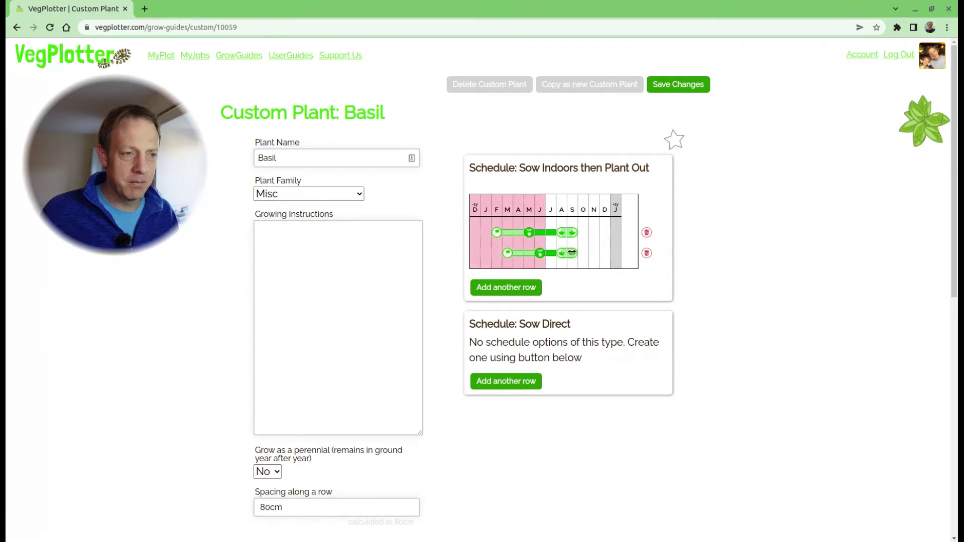
left_click_drag(572, 252, 572, 252)
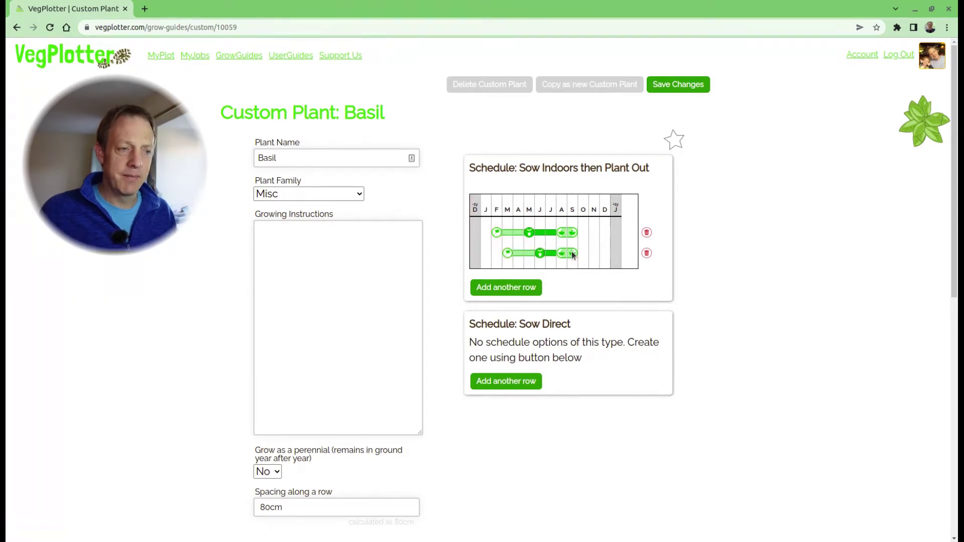
left_click(517, 381)
left_click_drag(488, 391, 542, 390)
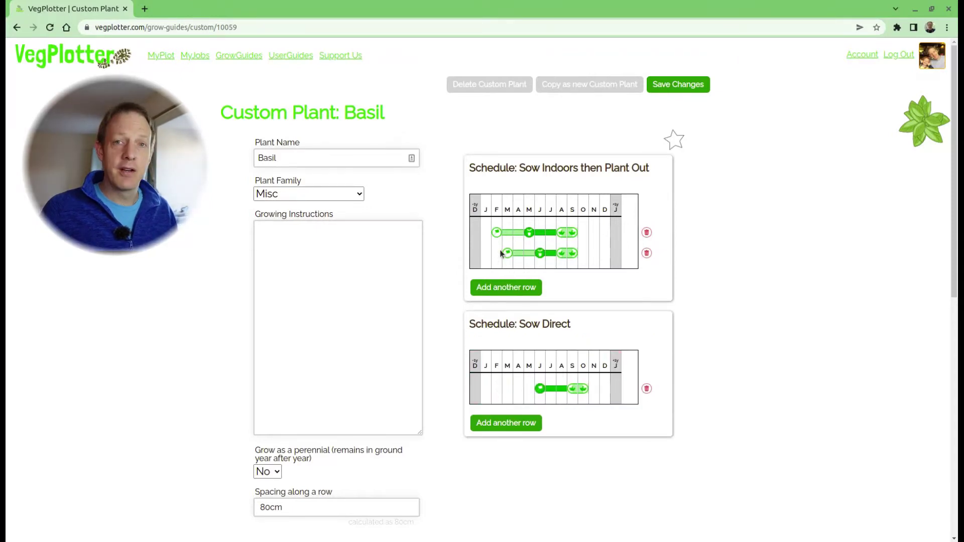
left_click_drag(496, 264, 476, 272)
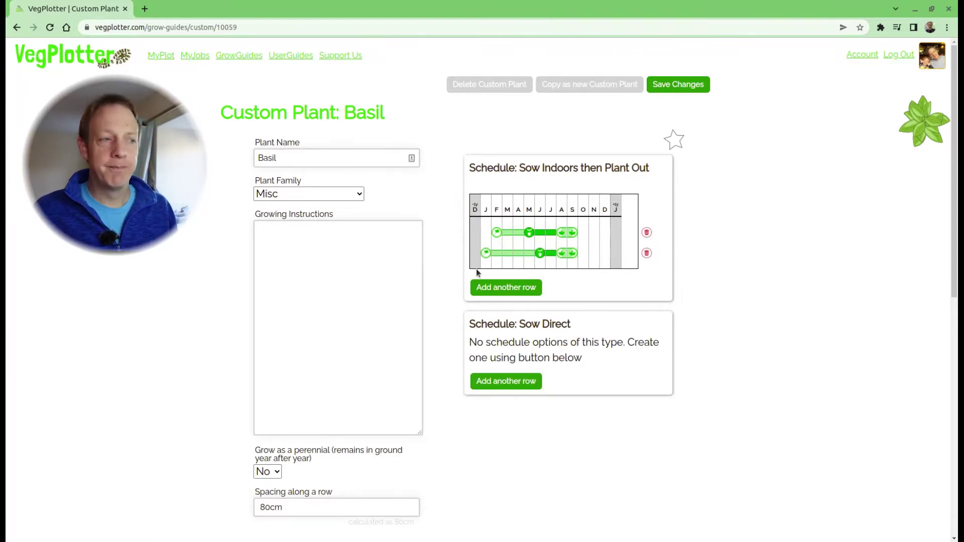
Step: Enter 30cm spacing along a row and 12in between rows for Basil, and save
scroll(285, 294, "down", 5)
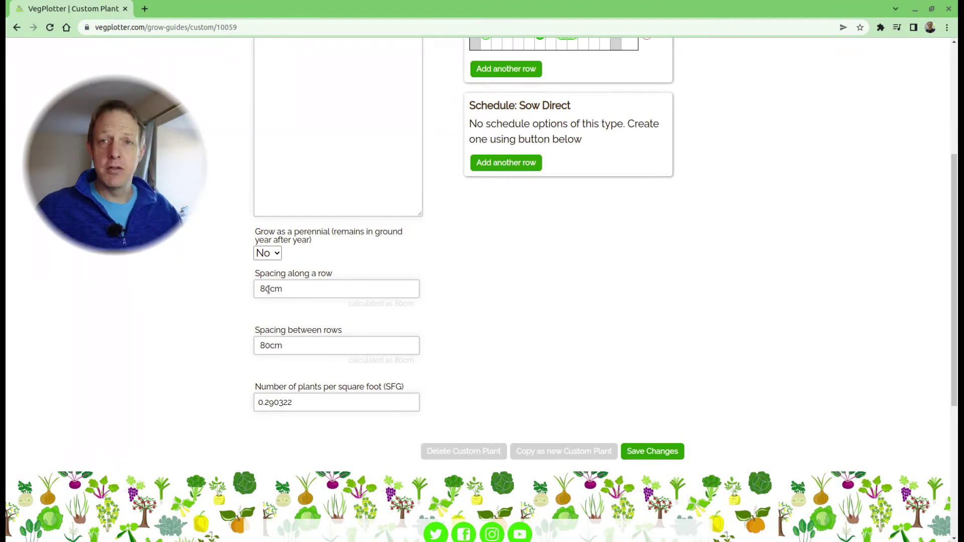
left_click_drag(270, 289, 257, 284)
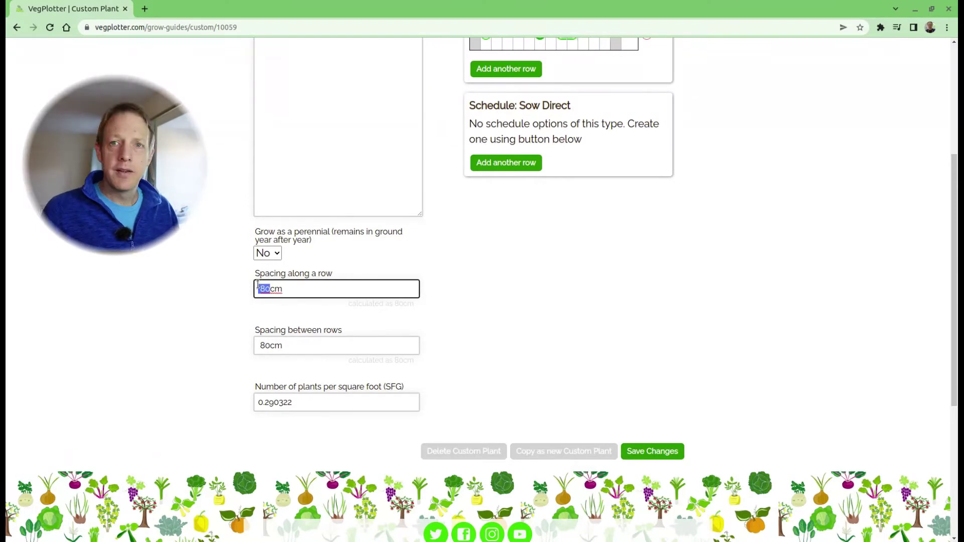
type("30")
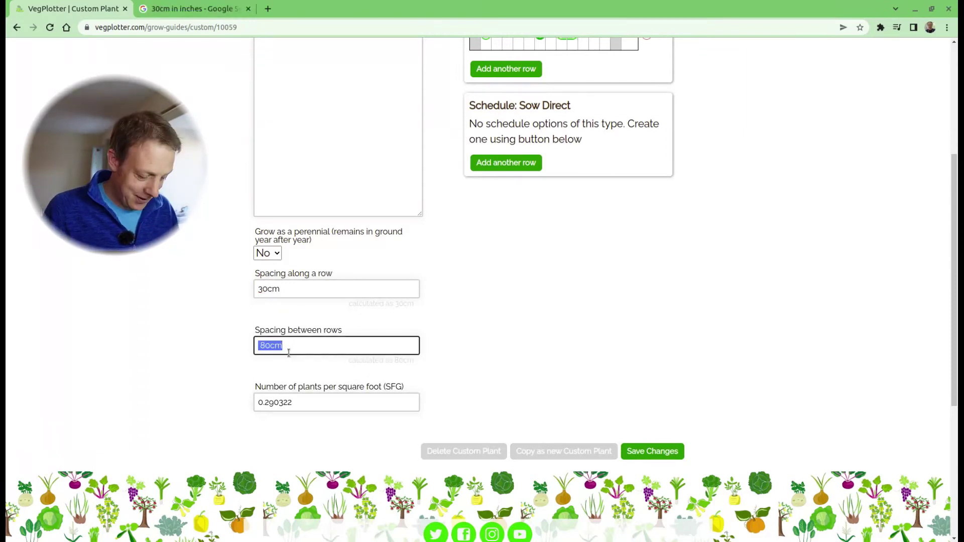
type("12inches")
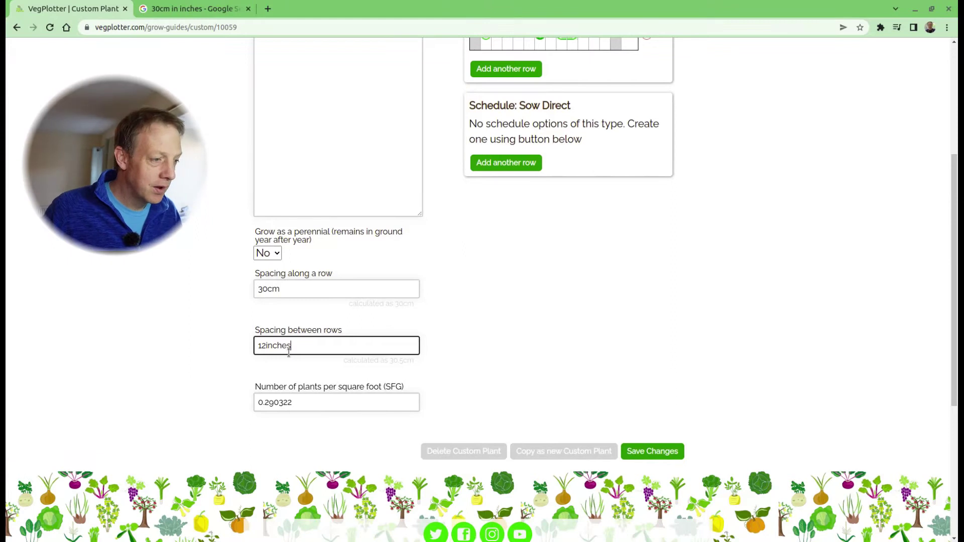
left_click(652, 451)
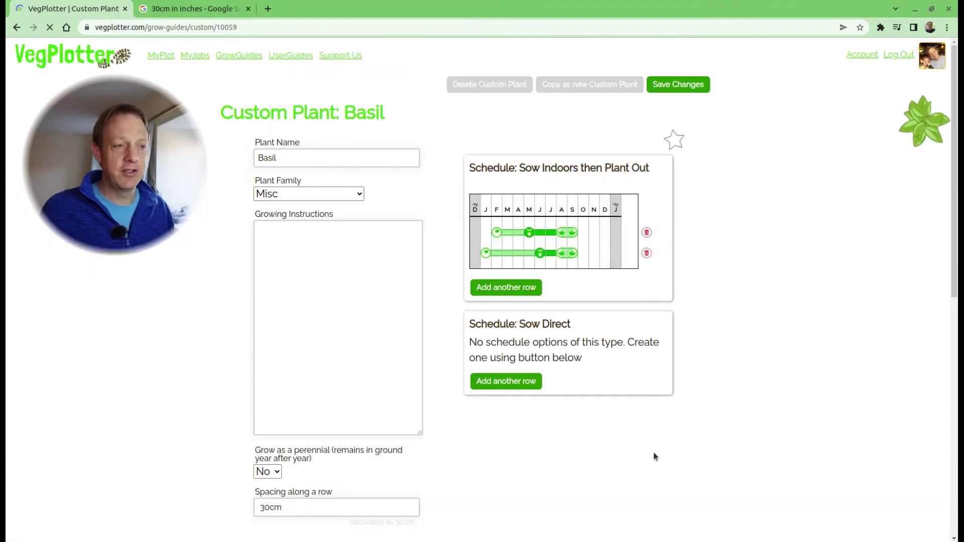
Step: Filter GrowGuides to custom plants to find Basil, then switch to the HQ Garden plot plan
left_click(243, 56)
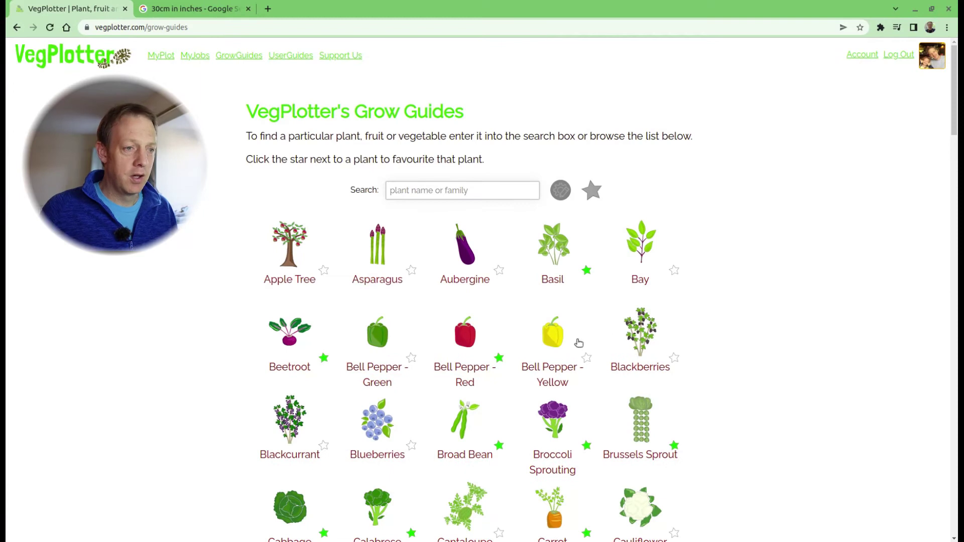
left_click(561, 196)
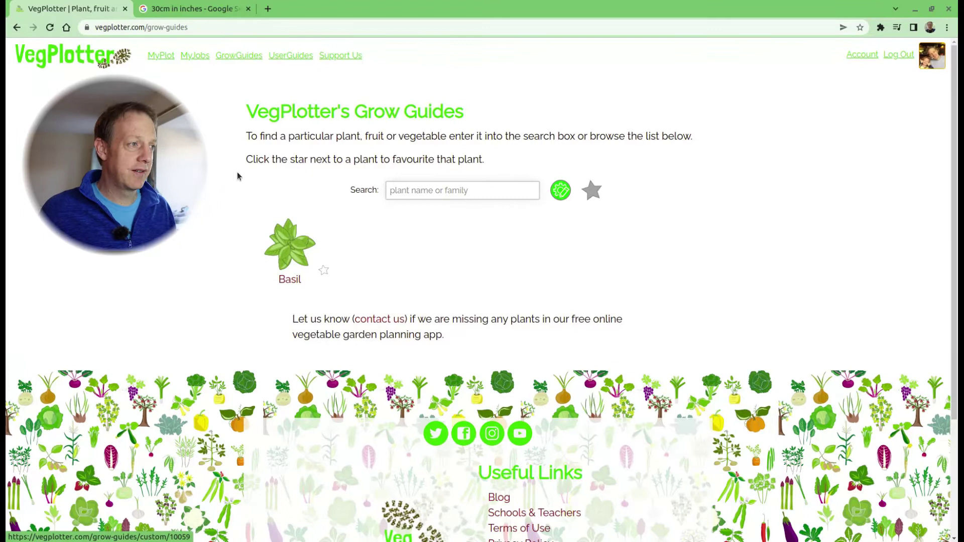
mouse_move(160, 55)
left_click(160, 86)
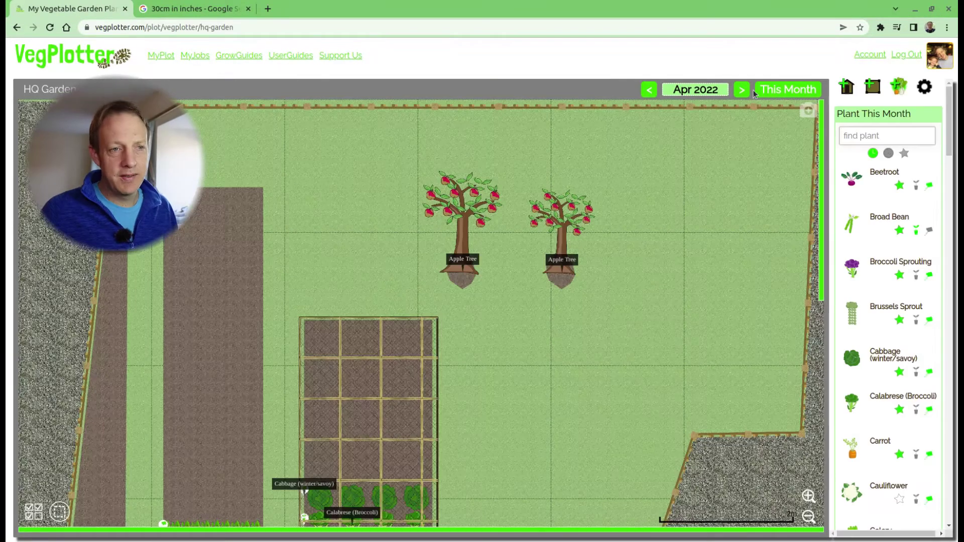
Step: Move the plan to May 2022 and place a row of about 5 Basil plants in the left bed
left_click(741, 90)
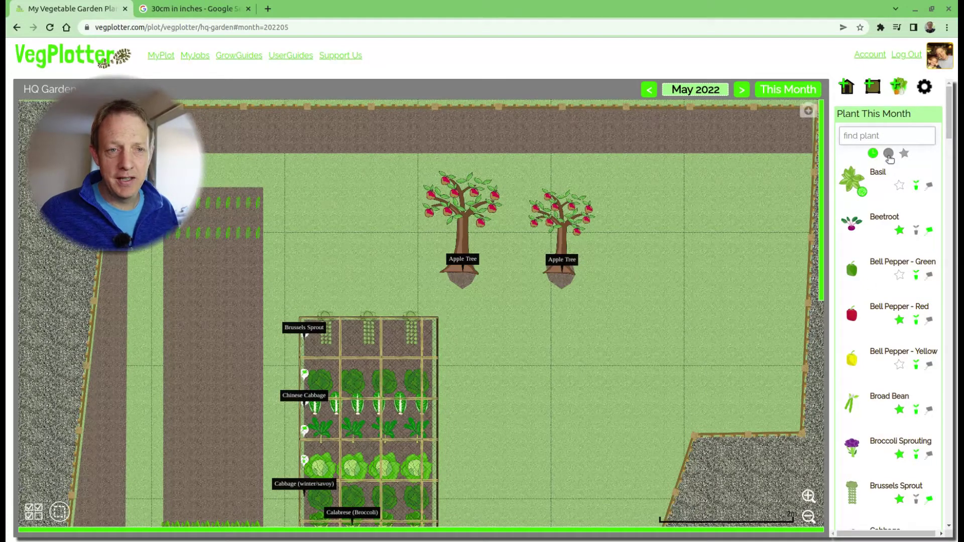
left_click(888, 153)
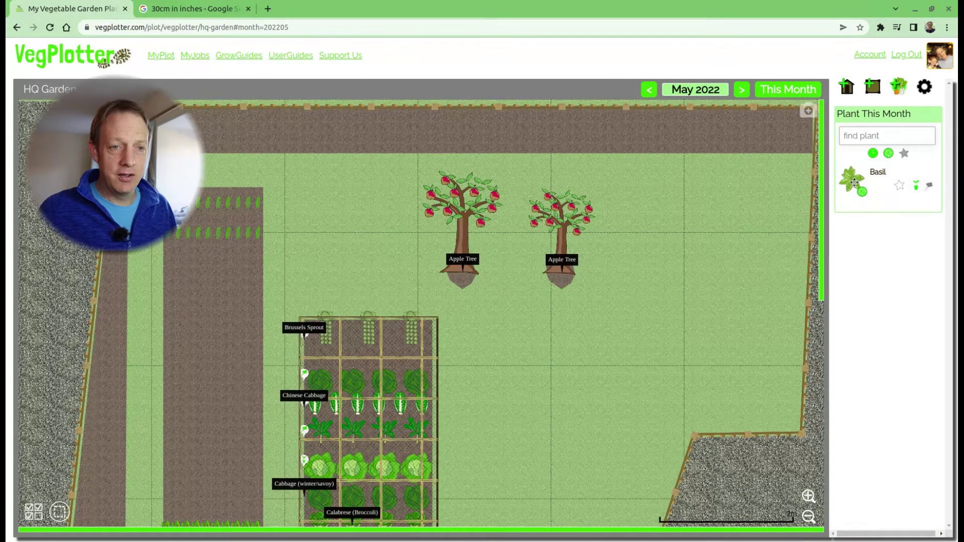
mouse_move(856, 188)
left_mouse_down()
mouse_move(617, 226)
mouse_move(213, 265)
mouse_move(207, 257)
left_mouse_up()
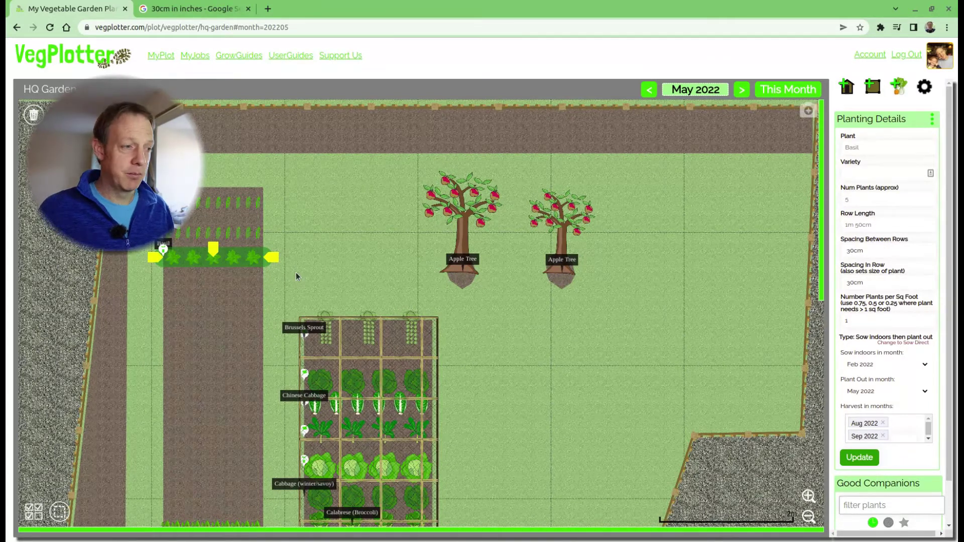
left_click(354, 240)
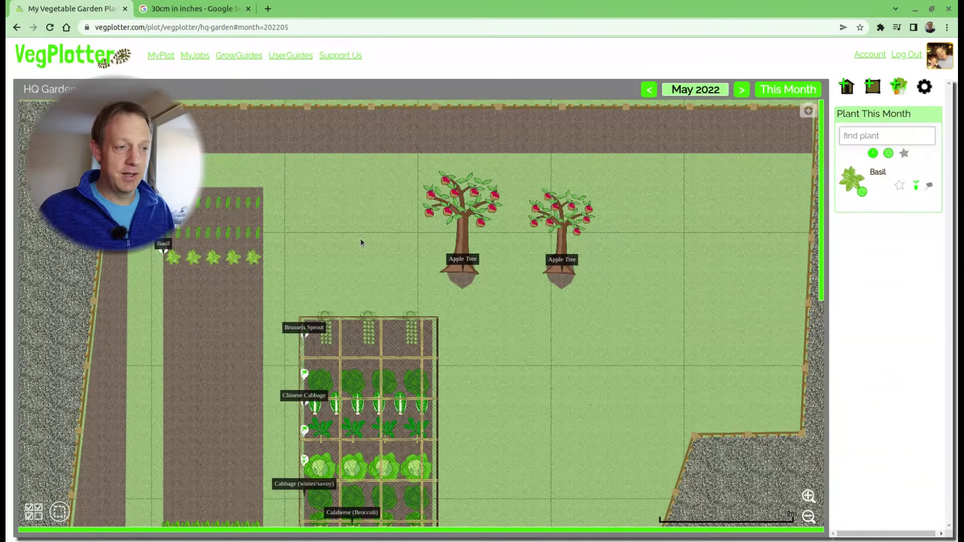
Step: Go back to April 2022 and select the Carrot row in the plan
scroll(381, 236, "down", 5)
scroll(382, 248, "down", 3)
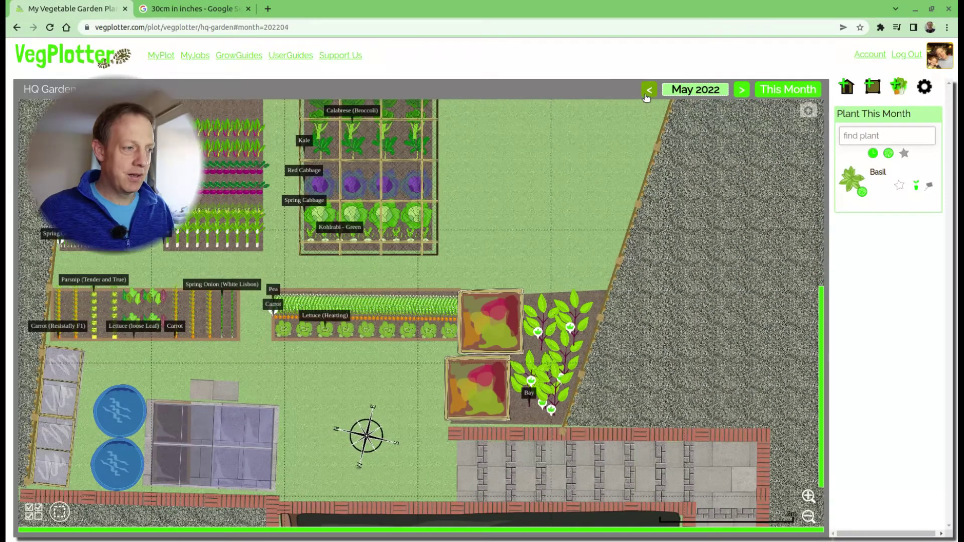
left_click(649, 90)
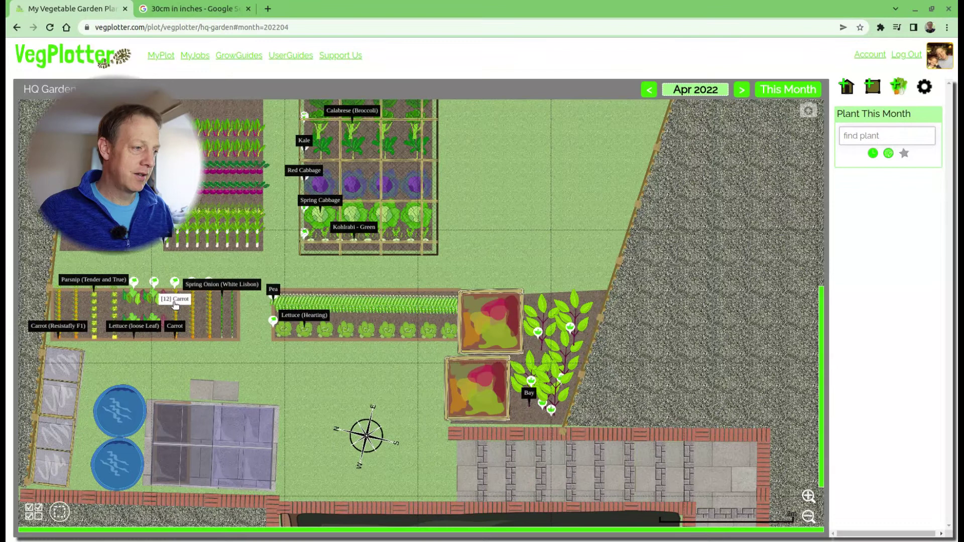
left_click(175, 305)
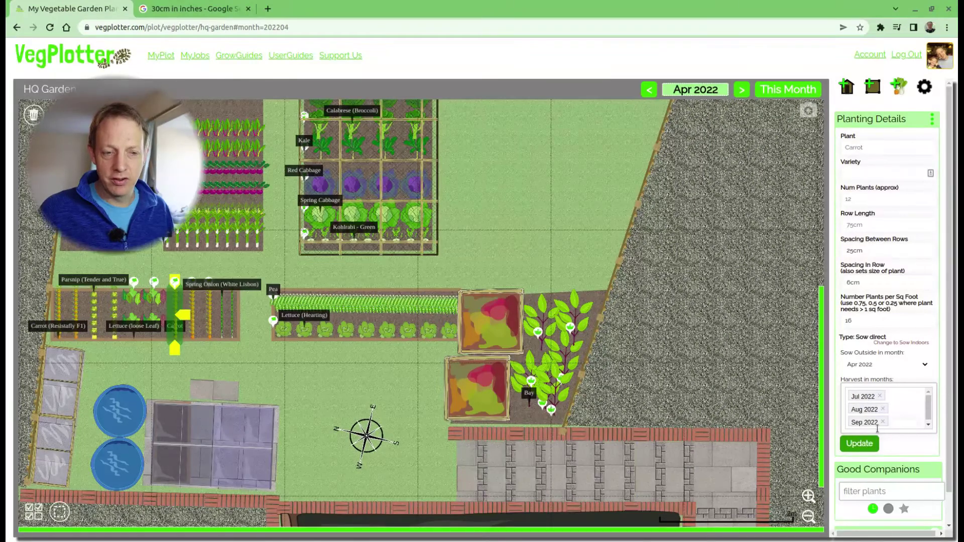
Step: Replace the Carrot's Jul and Aug 2022 harvest months with Nov and Dec 2022, and update
left_click(880, 397)
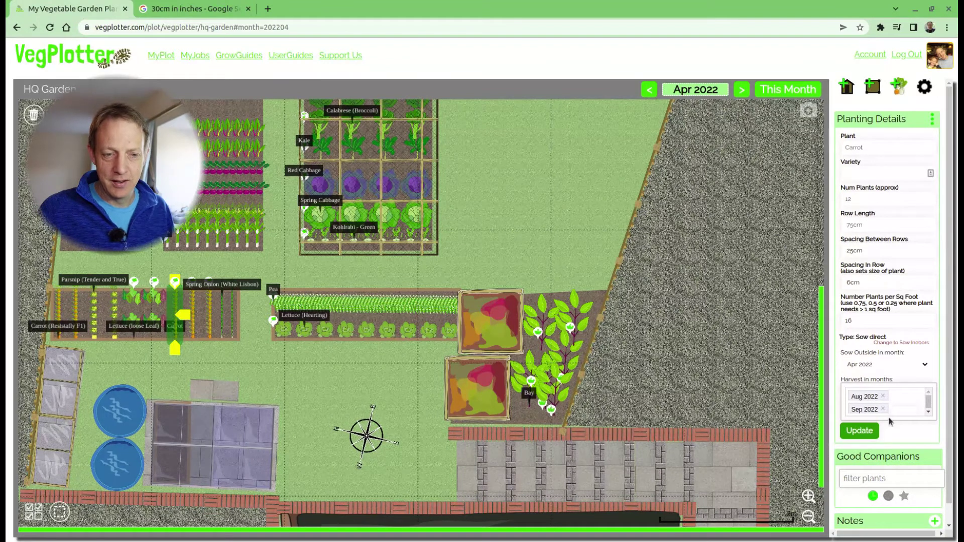
left_click(900, 411)
left_click(883, 396)
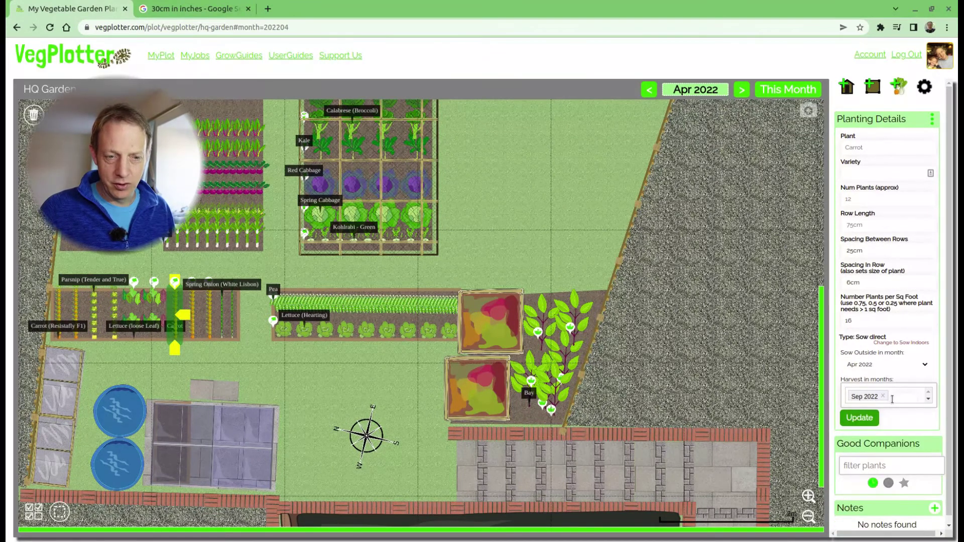
left_click(892, 399)
type("No")
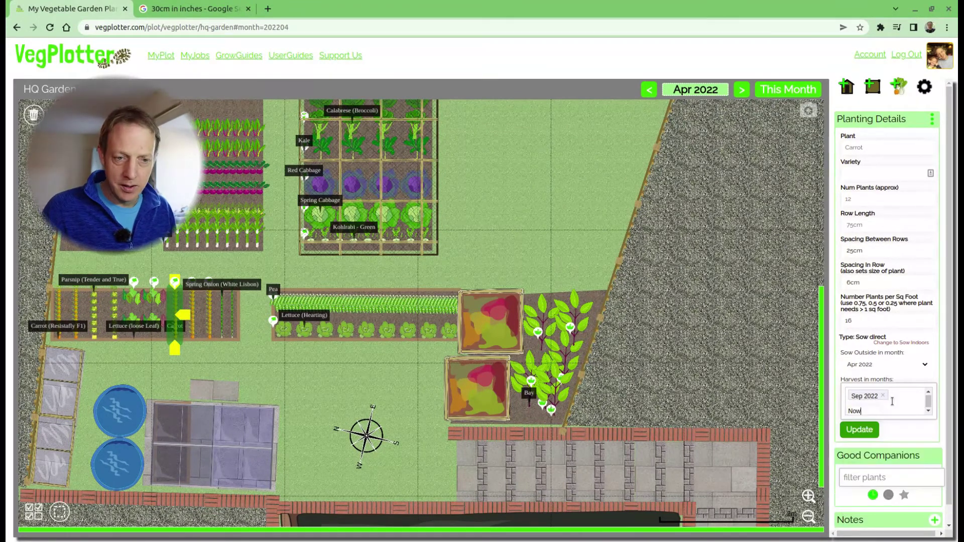
key("Return")
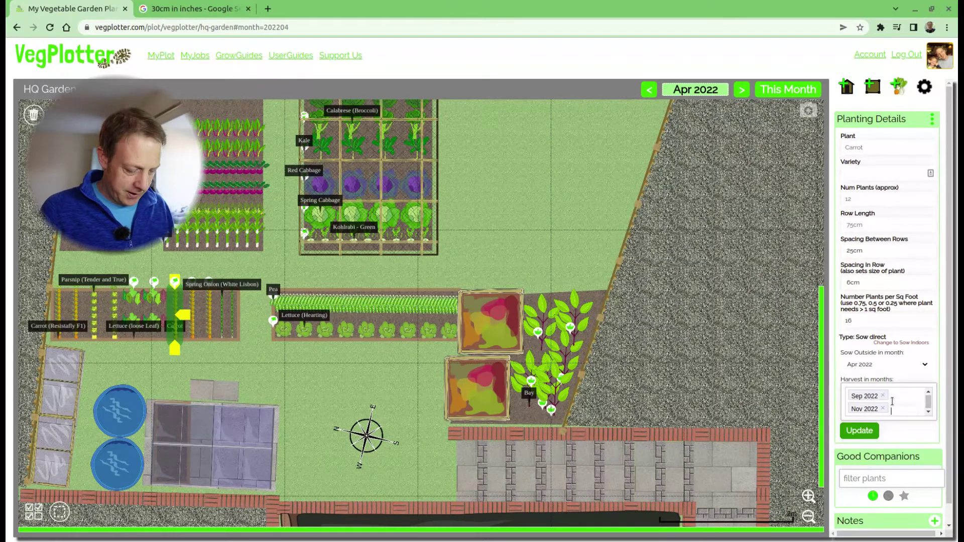
type("Dec")
key("Return")
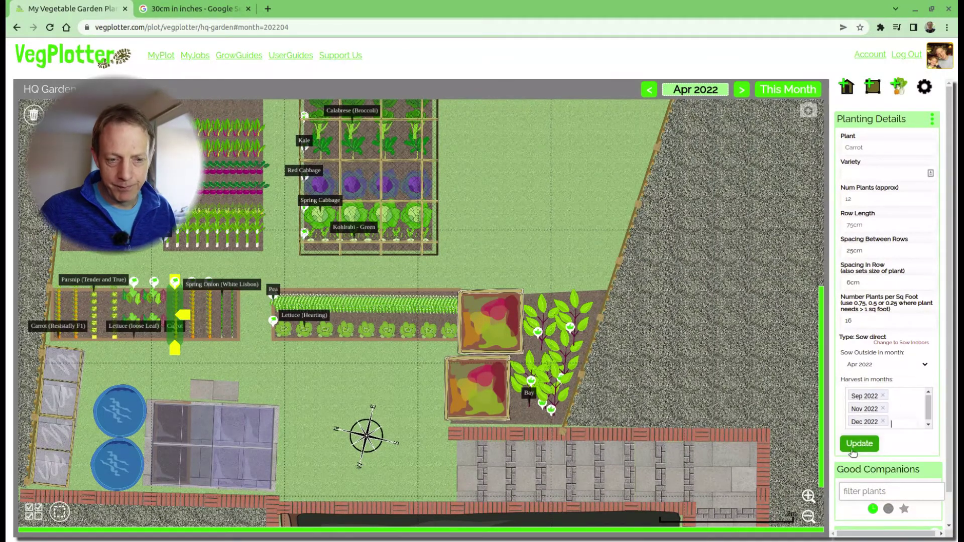
left_click(853, 451)
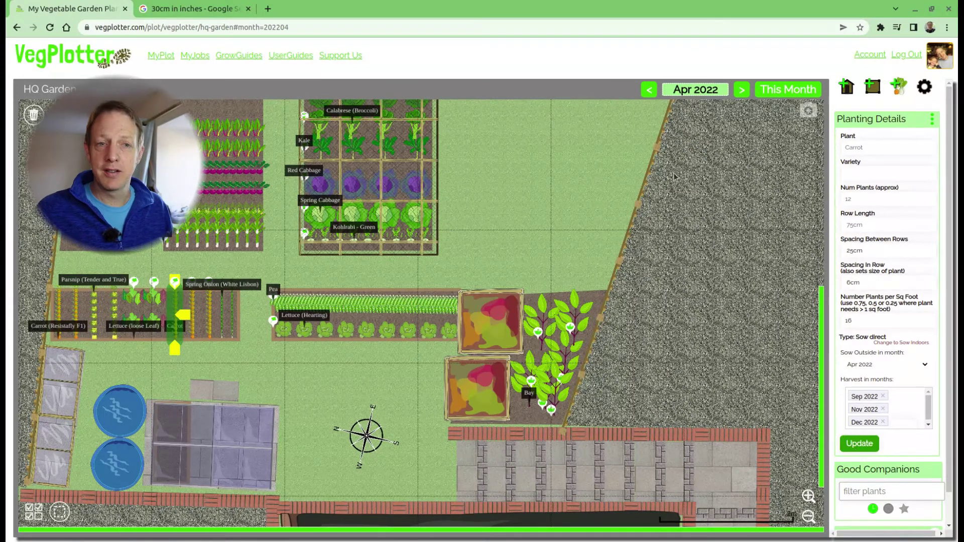
Step: Convert the Carrot planting into a Custom Carrot plant and confirm
left_click(932, 119)
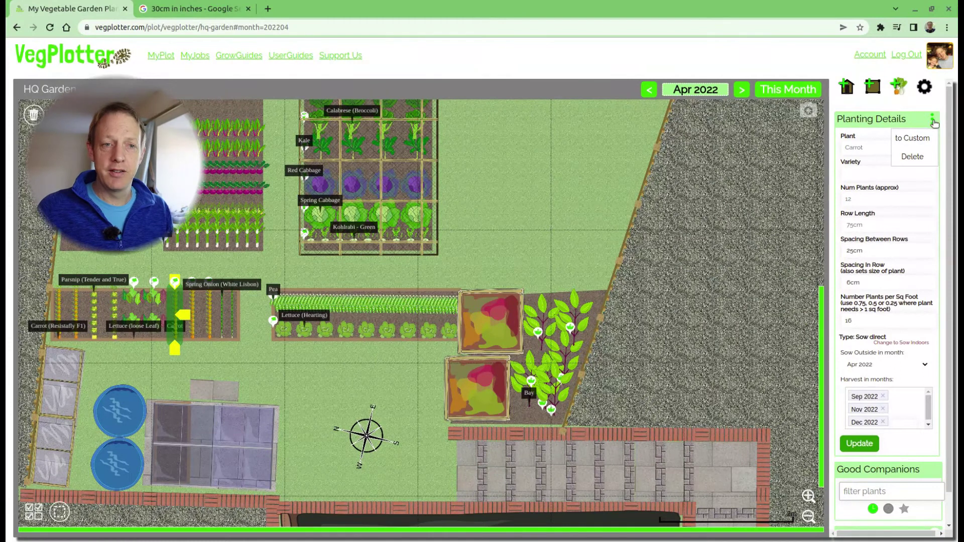
left_click(921, 142)
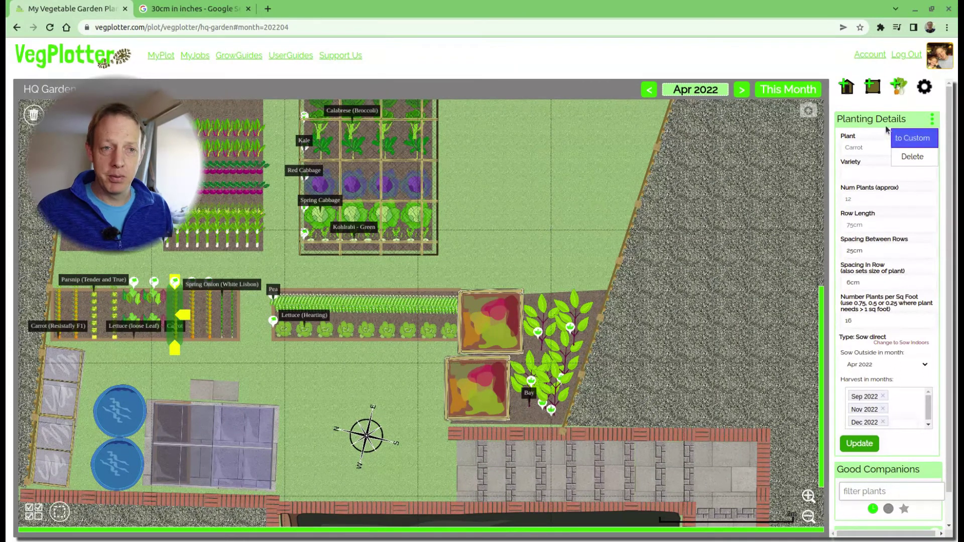
left_click(922, 144)
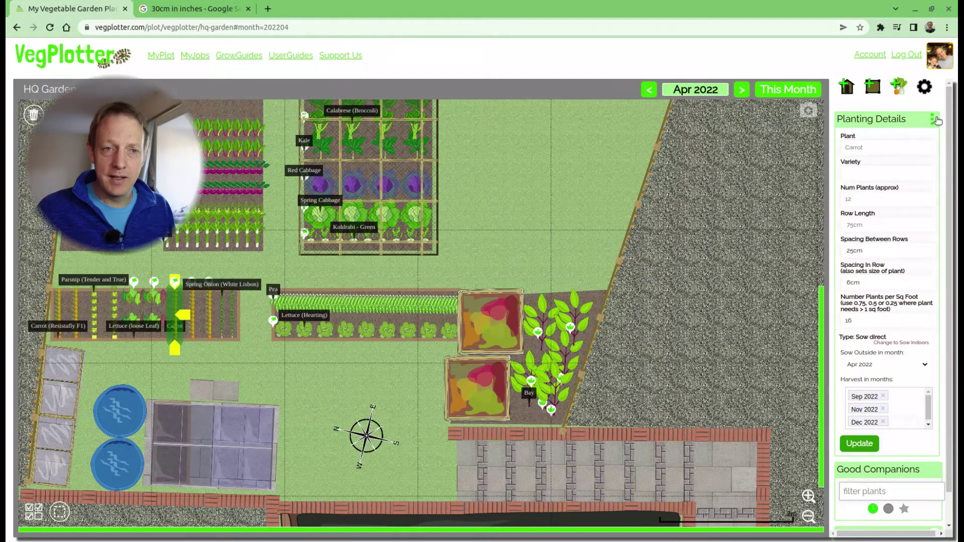
left_click(932, 119)
left_click(922, 142)
key("Return")
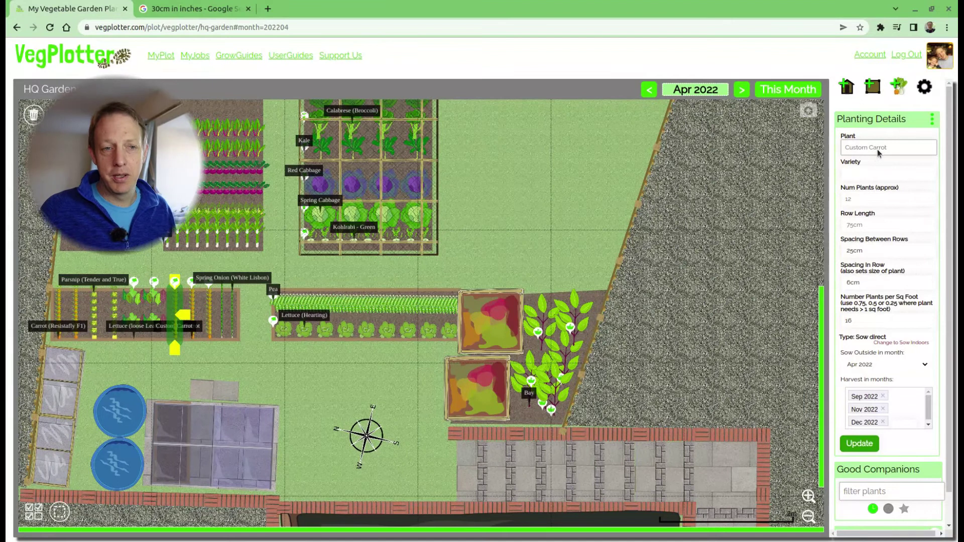
Step: Deselect the row and toggle the sowing-window filter to list April's plants, including Custom Carrot
left_click(899, 89)
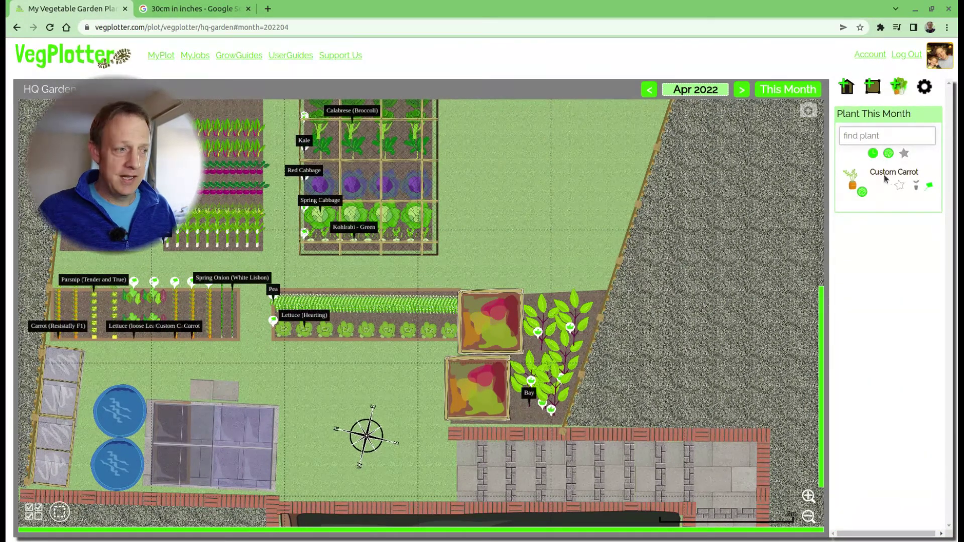
left_click(874, 154)
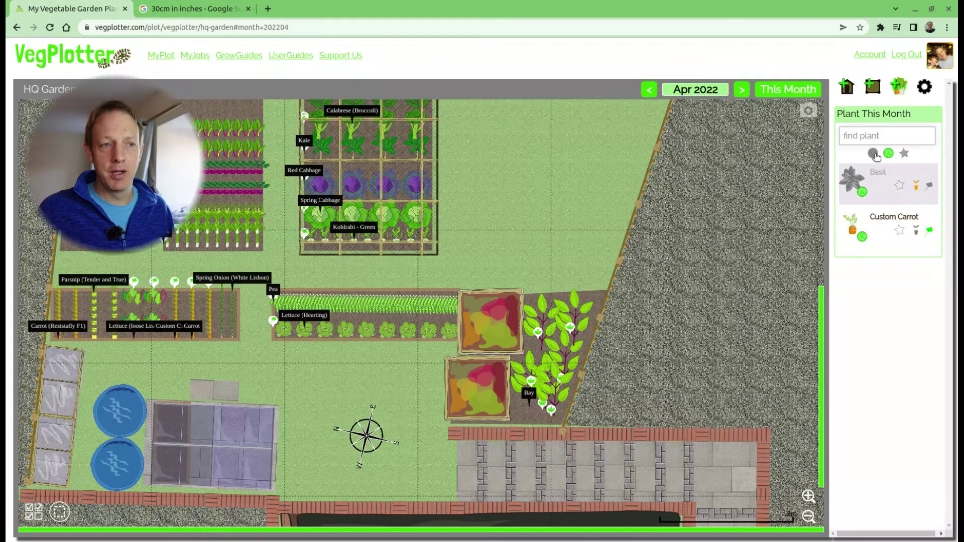
left_click(873, 154)
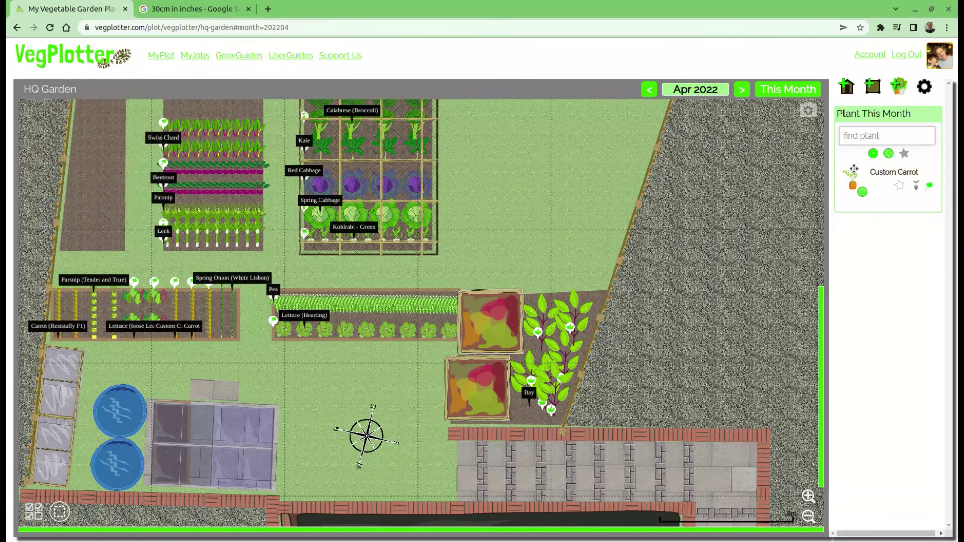
Step: Plant Custom Carrot in the top-left bed and open its custom plant edit page in a new tab
left_click_drag(852, 180, 95, 207)
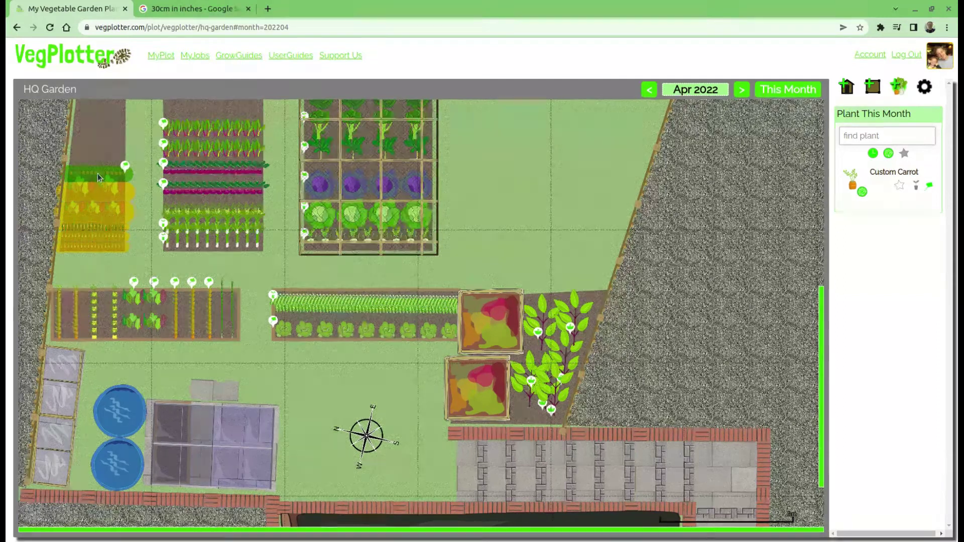
left_click_drag(98, 174, 98, 173)
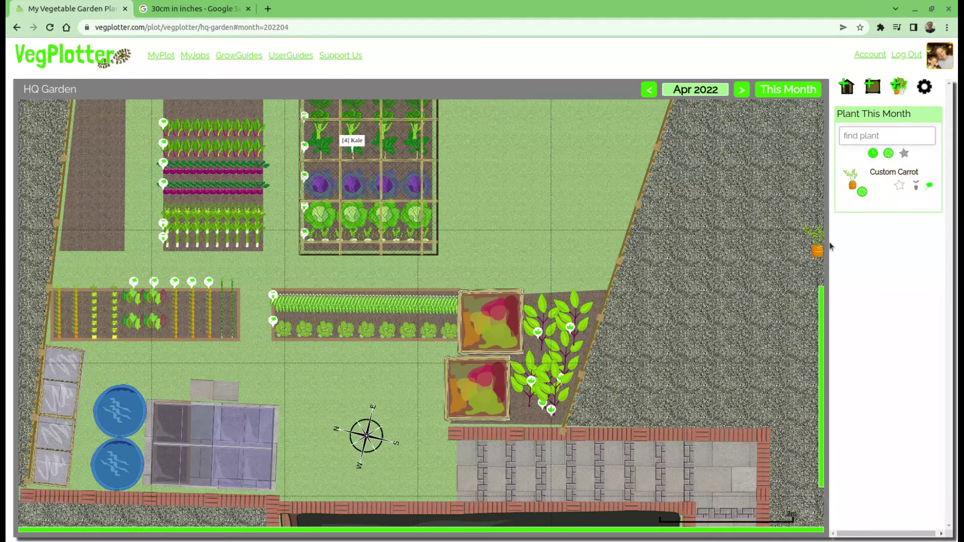
left_click(862, 192)
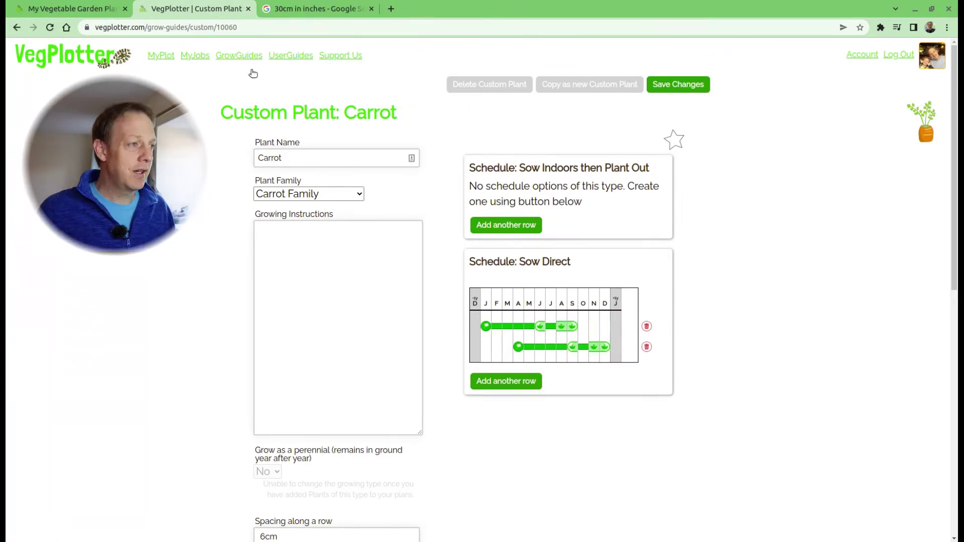
mouse_move(160, 56)
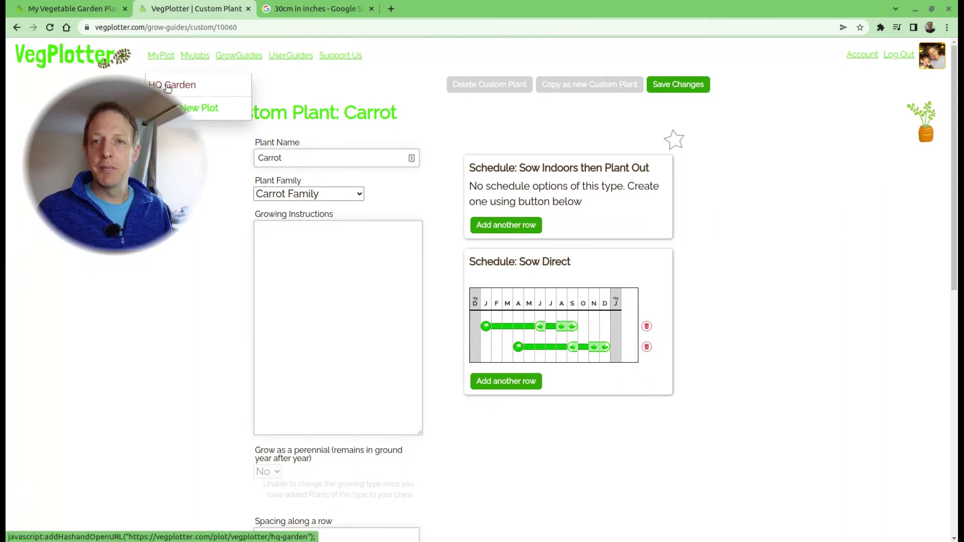